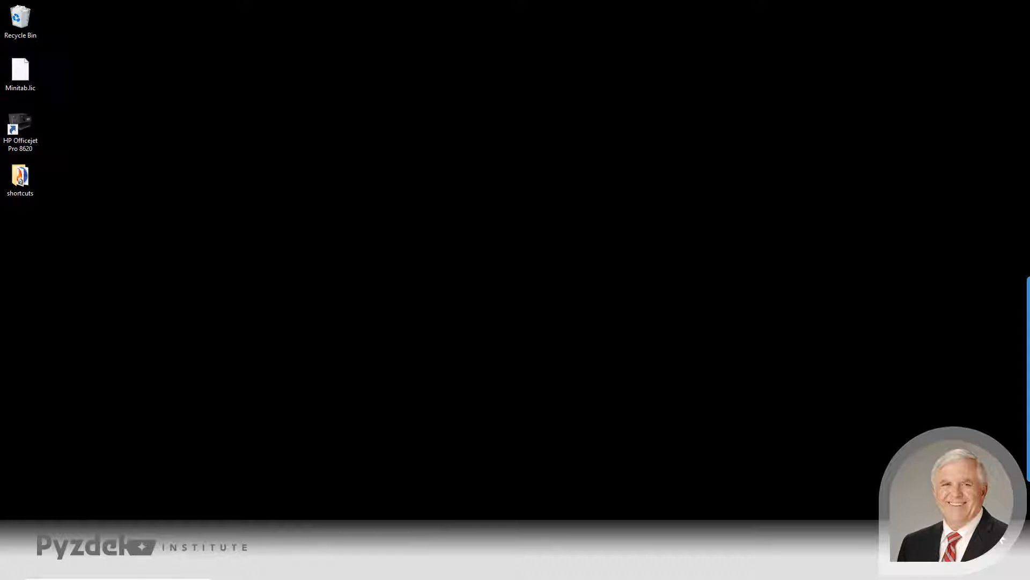
Switch to the Book1 workbook in Excel and select the stacked Growth and Treatment data in columns E and F, including headers.
{"action": "mouse_move", "coordinate": [510, 573]}
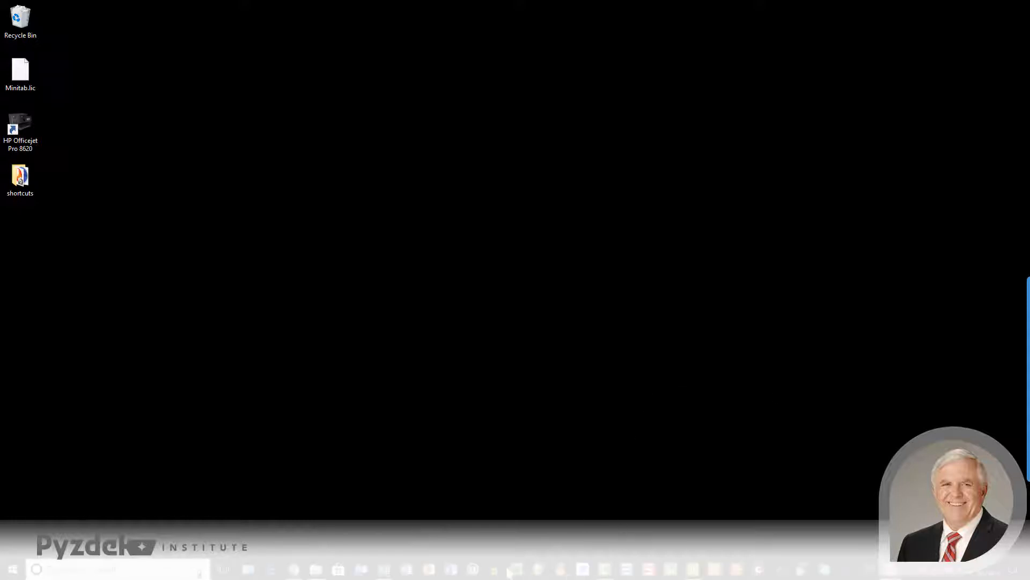
{"action": "left_click", "coordinate": [388, 569]}
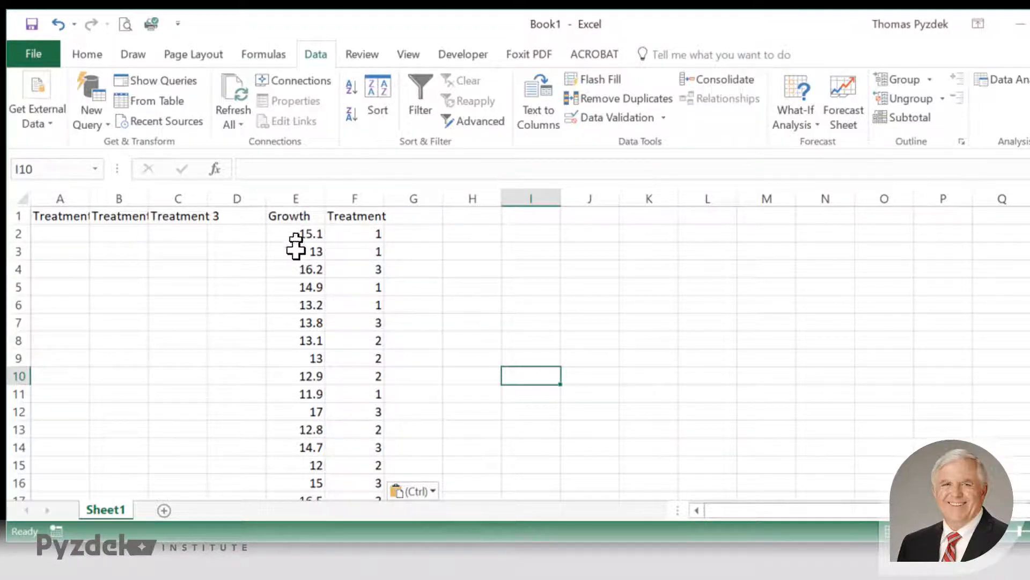
{"action": "left_click", "coordinate": [293, 216]}
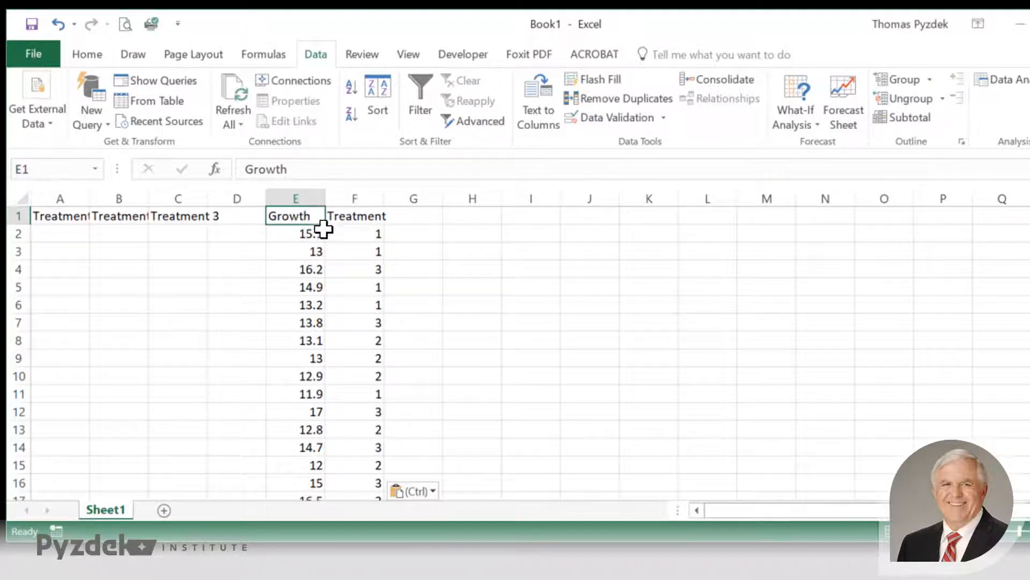
{"action": "key", "text": "shift+Right"}
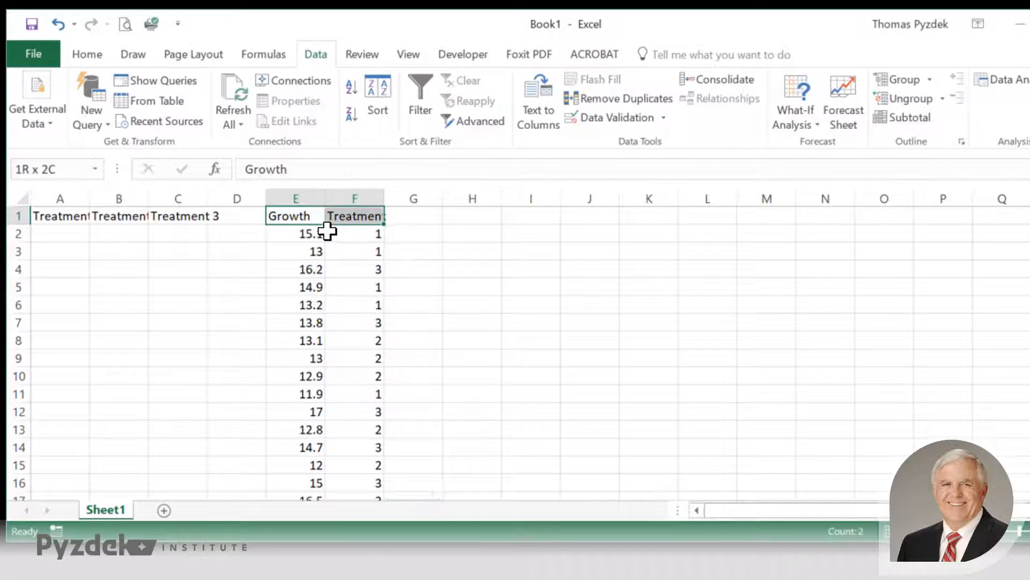
{"action": "key", "text": "ctrl+shift+Down"}
{"action": "scroll", "coordinate": [462, 253], "scroll_direction": "up", "scroll_amount": 1}
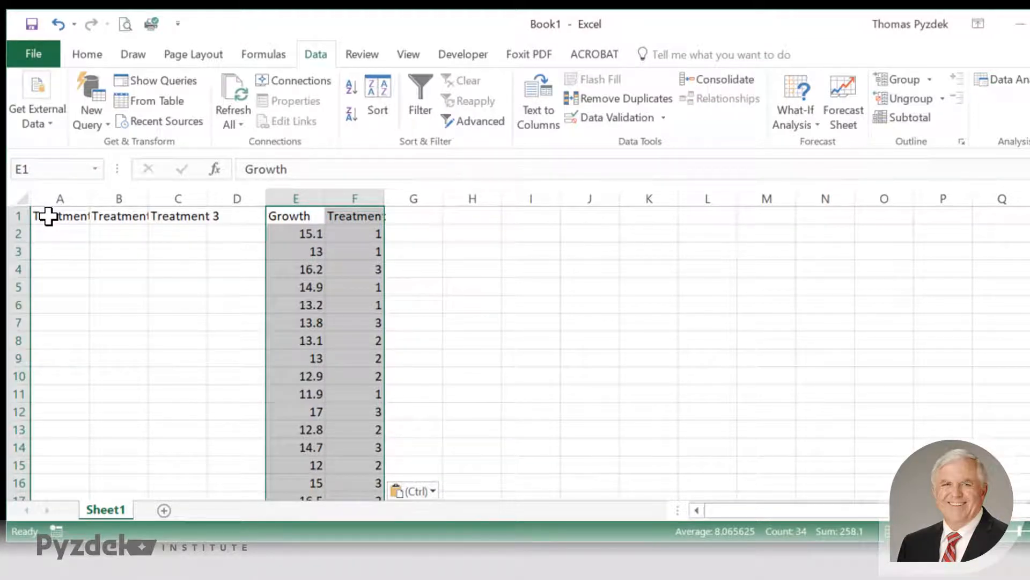
AutoFit the widths of columns A to C so the three treatment headings fit.
{"action": "left_click_drag", "start_coordinate": [48, 194], "coordinate": [195, 199]}
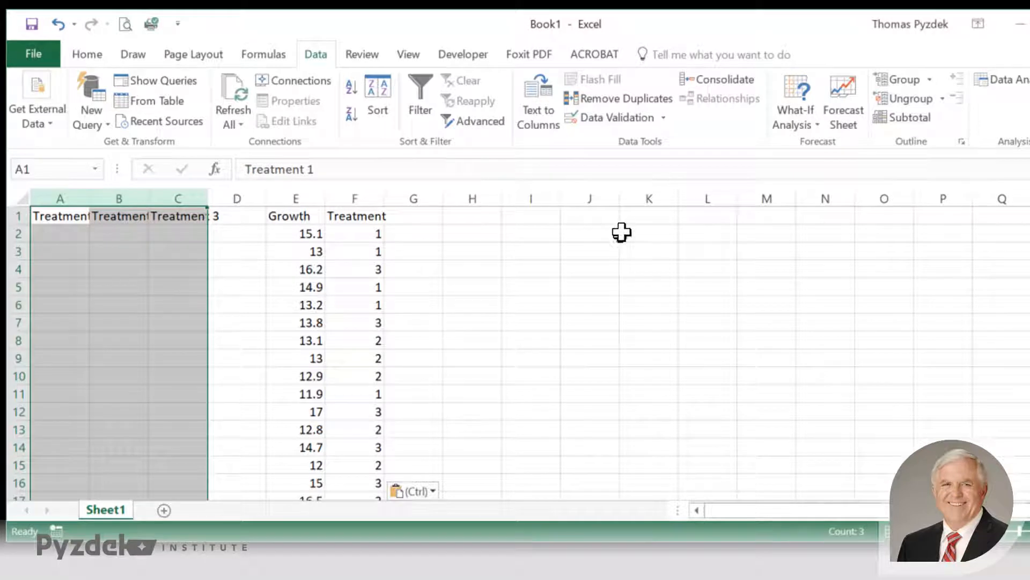
{"action": "left_click", "coordinate": [85, 55]}
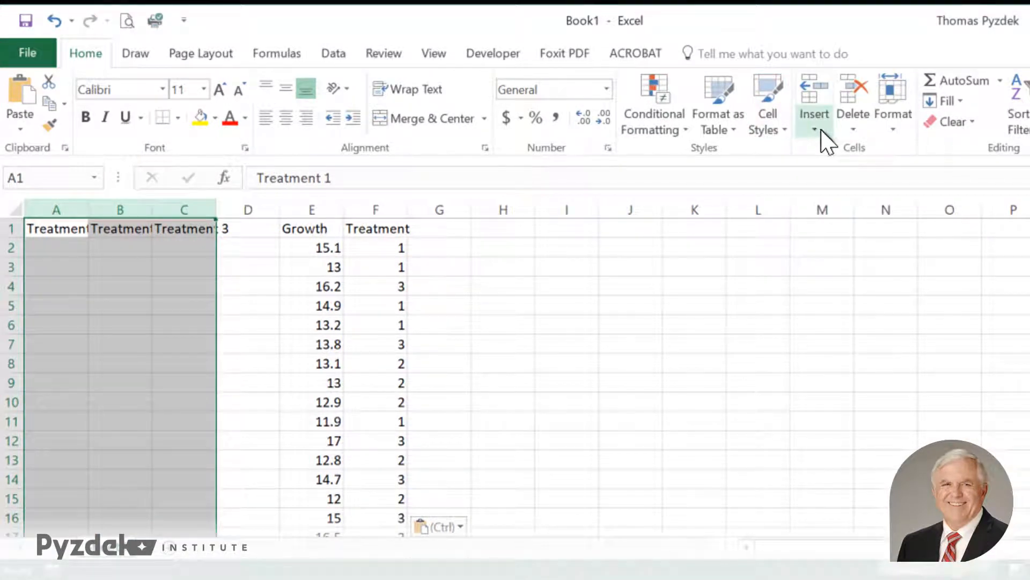
{"action": "left_click", "coordinate": [896, 118]}
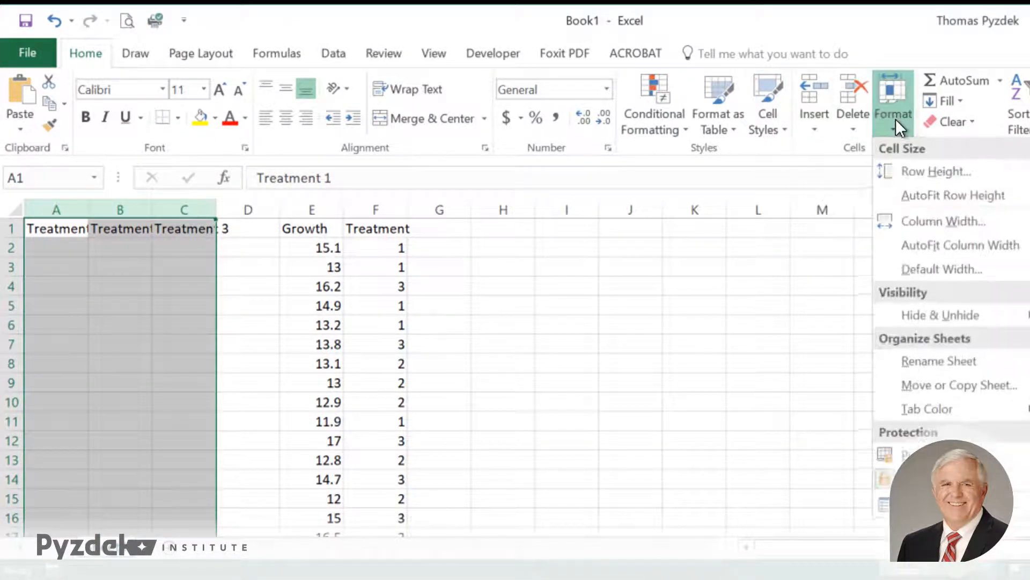
{"action": "left_click", "coordinate": [947, 253]}
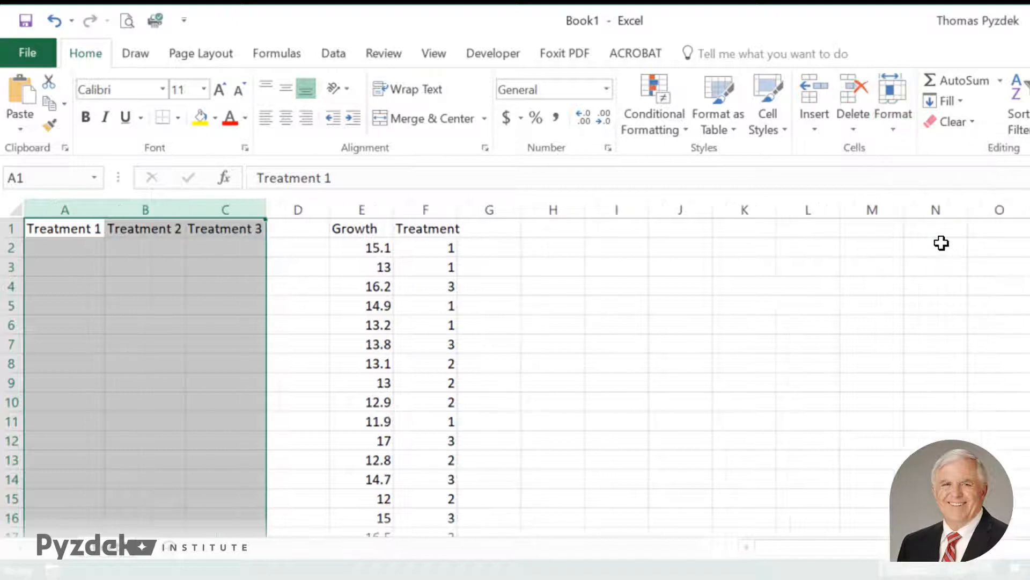
{"action": "left_click", "coordinate": [73, 228]}
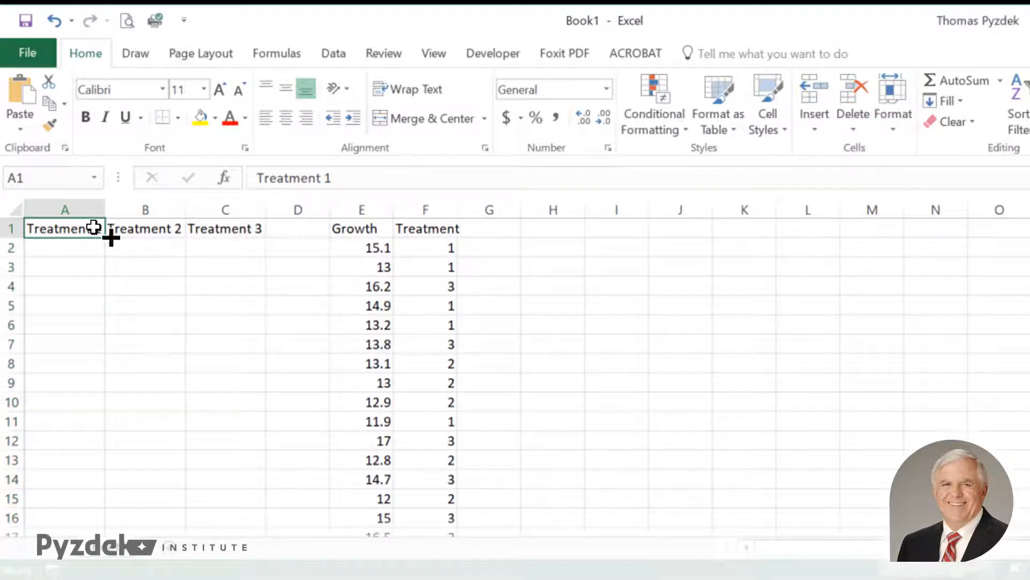
Sort the Growth and Treatment data by the Treatment column from smallest to largest, treating the first row as headers.
{"action": "left_click", "coordinate": [360, 227]}
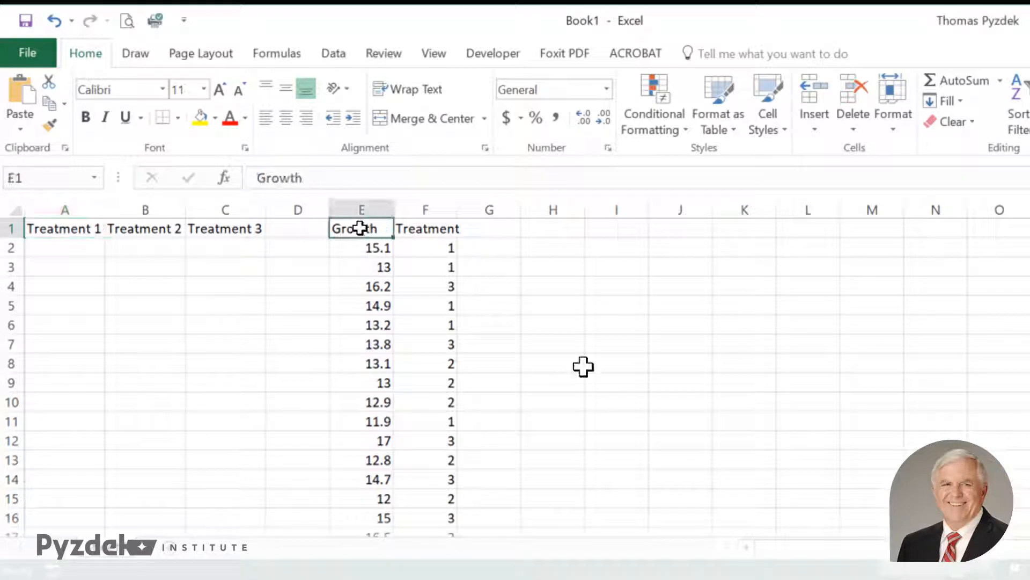
{"action": "key", "text": "shift+Right"}
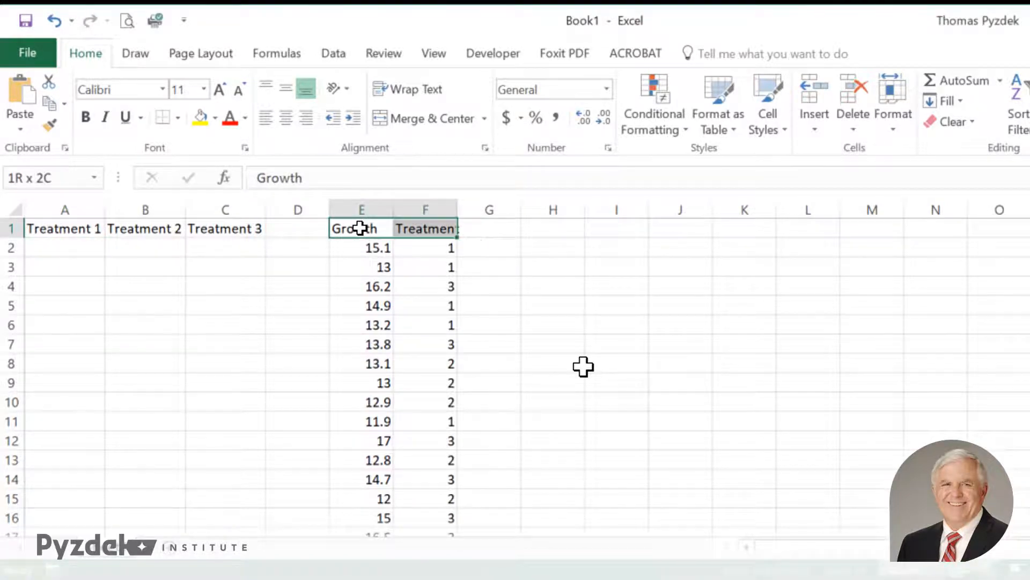
{"action": "key", "text": "ctrl+shift+Down"}
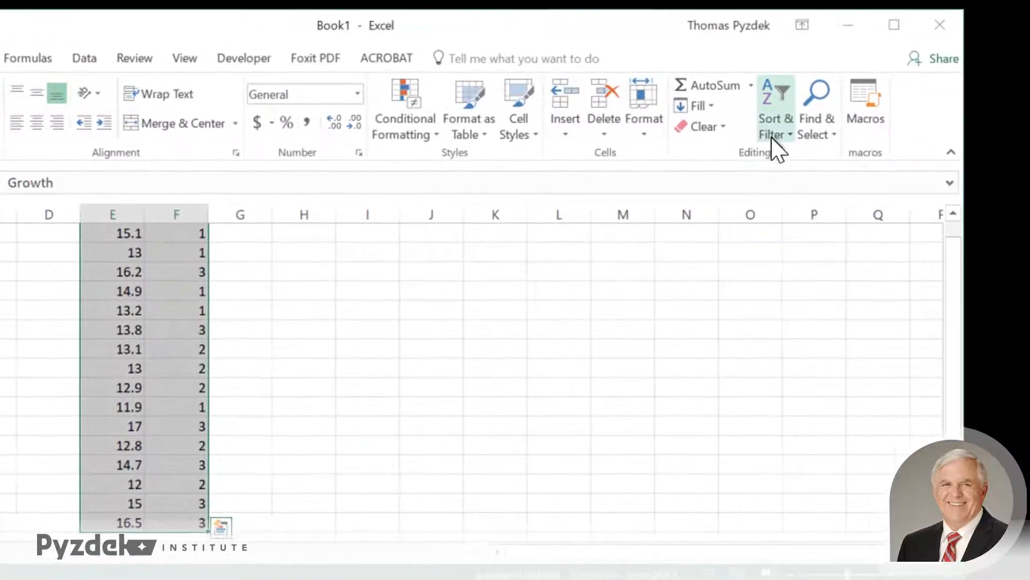
{"action": "left_click", "coordinate": [1020, 131]}
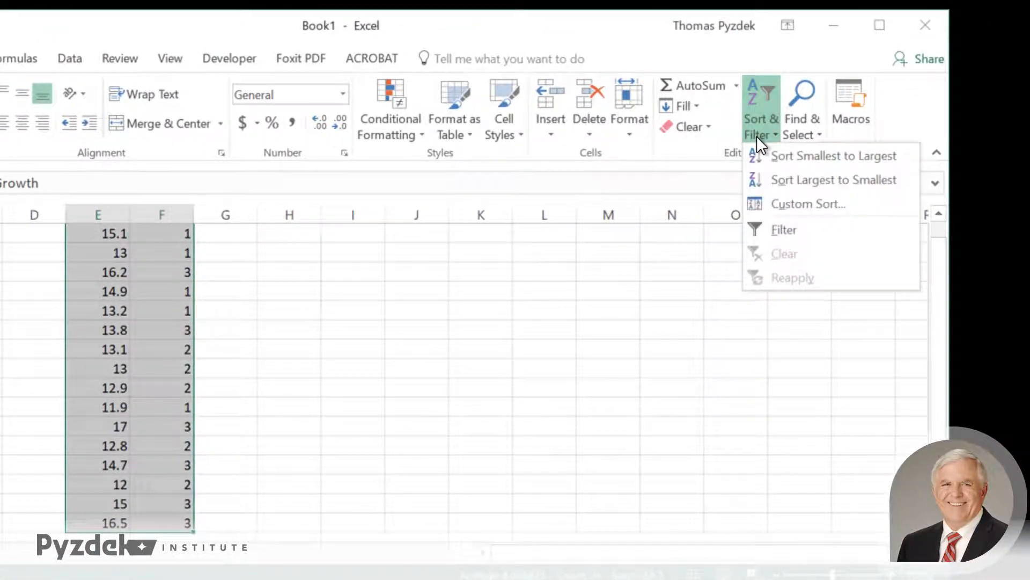
{"action": "left_click", "coordinate": [799, 209]}
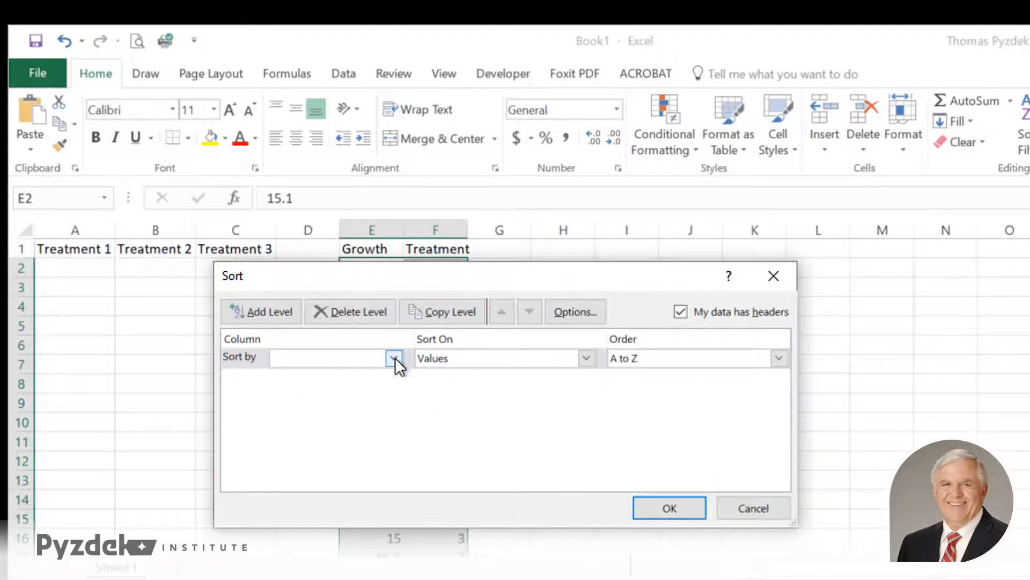
{"action": "left_click", "coordinate": [395, 358]}
{"action": "left_click", "coordinate": [328, 390]}
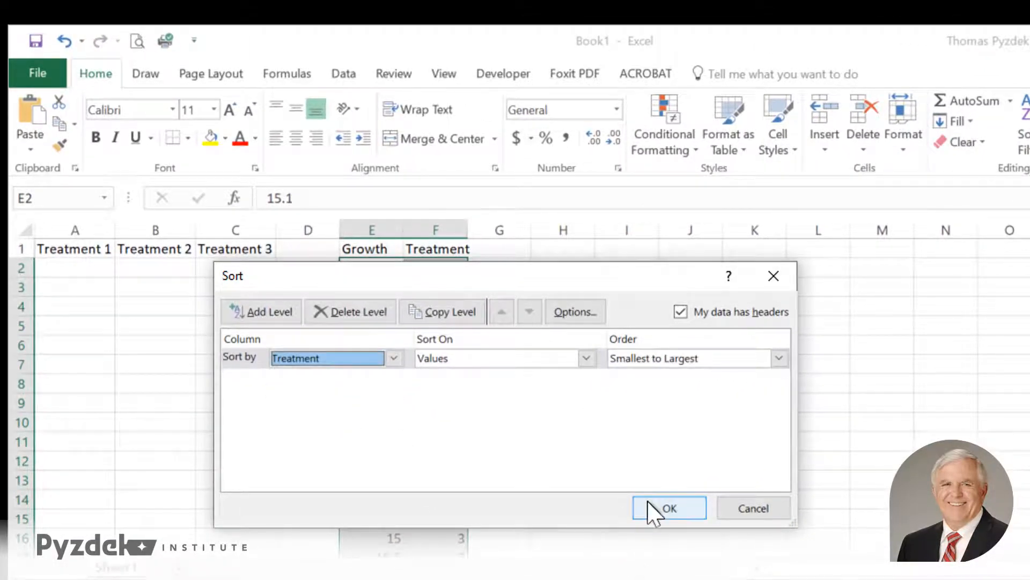
{"action": "left_click", "coordinate": [671, 506]}
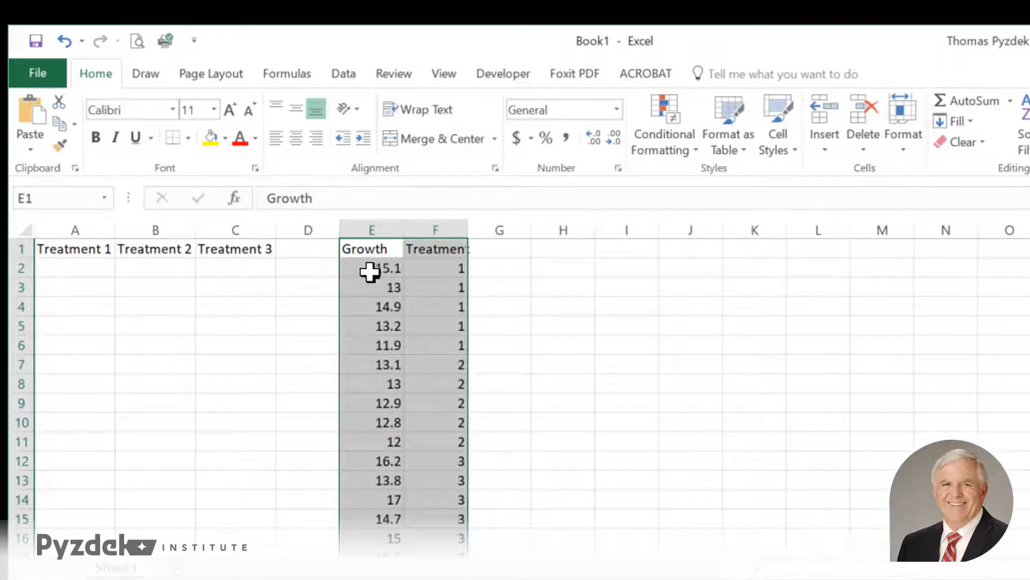
Copy the growth values of treatment 1 (E2:E6) into the Treatment 1 column starting at A2.
{"action": "left_click", "coordinate": [370, 272]}
{"action": "left_click_drag", "start_coordinate": [368, 266], "coordinate": [370, 347]}
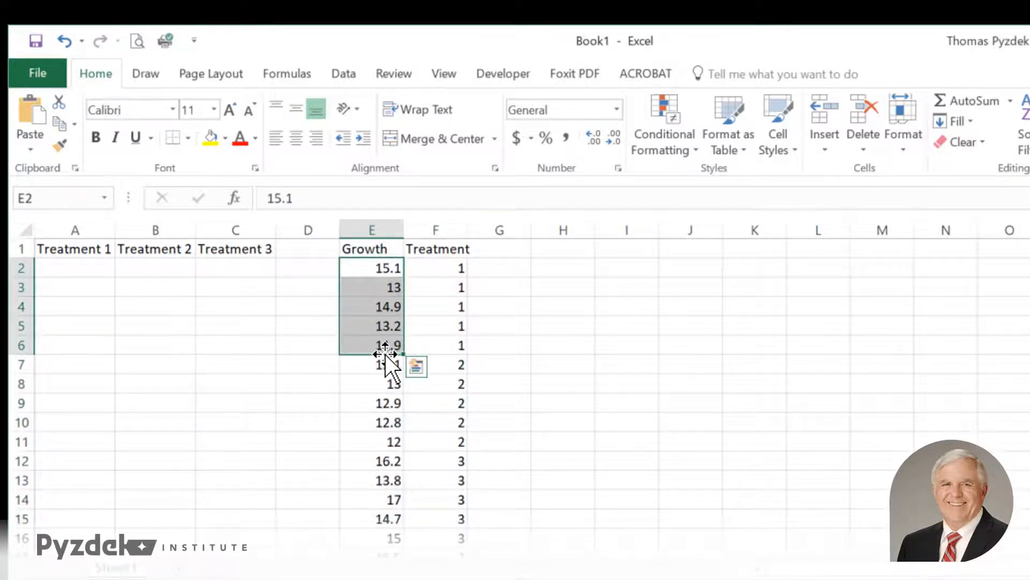
{"action": "right_click", "coordinate": [382, 317]}
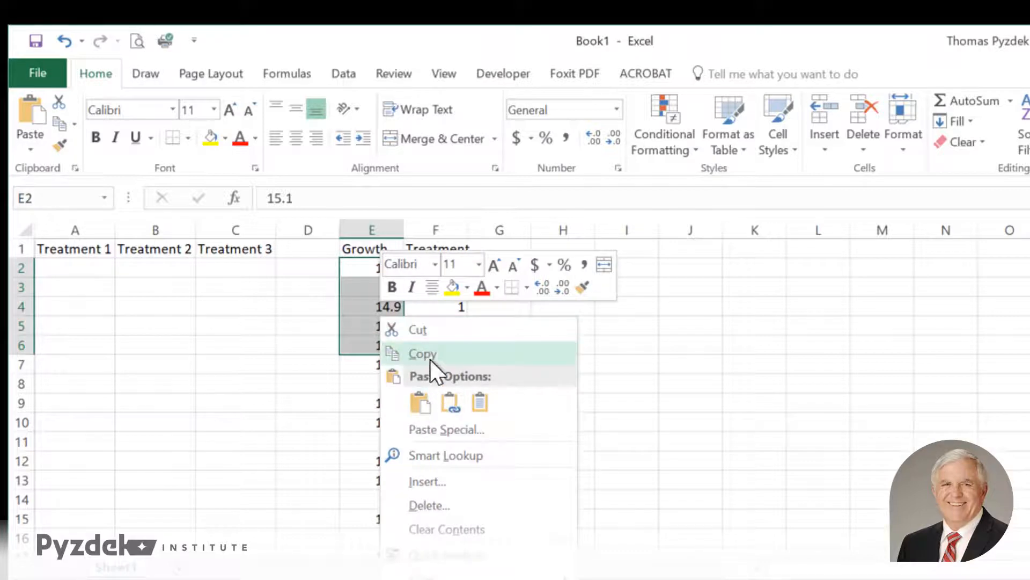
{"action": "left_click", "coordinate": [427, 353]}
{"action": "left_click", "coordinate": [74, 268]}
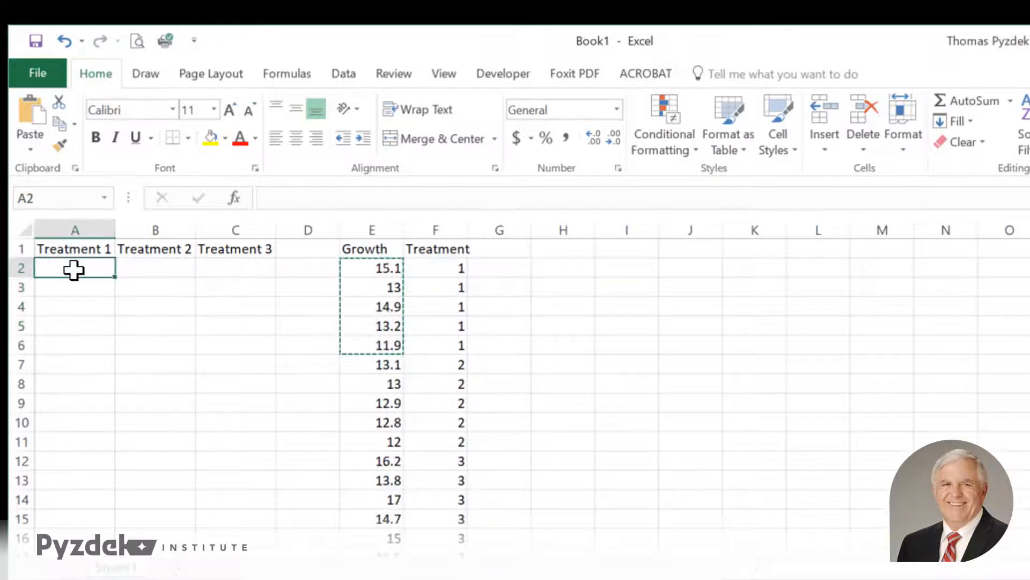
{"action": "right_click", "coordinate": [73, 269]}
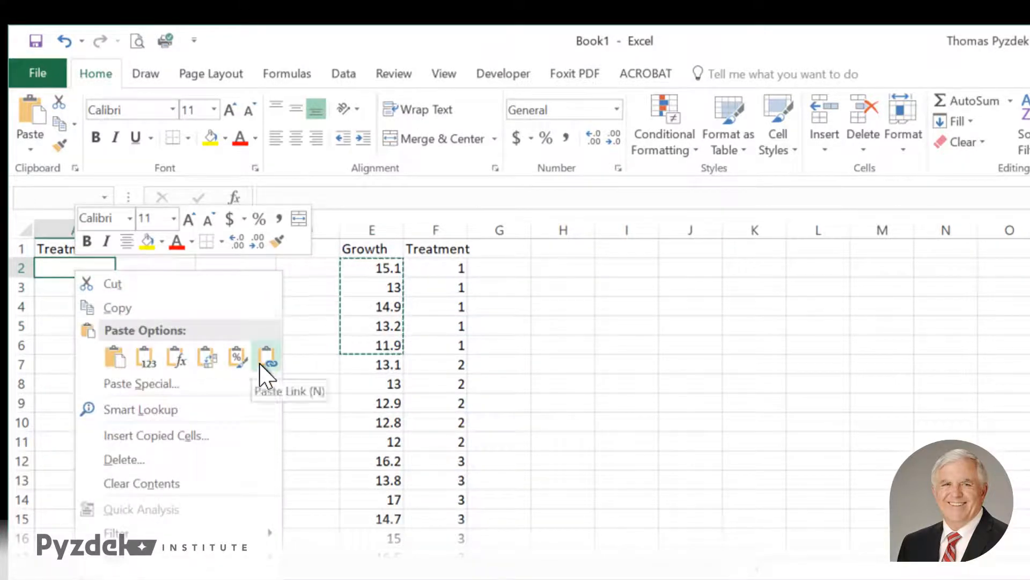
{"action": "left_click", "coordinate": [119, 359]}
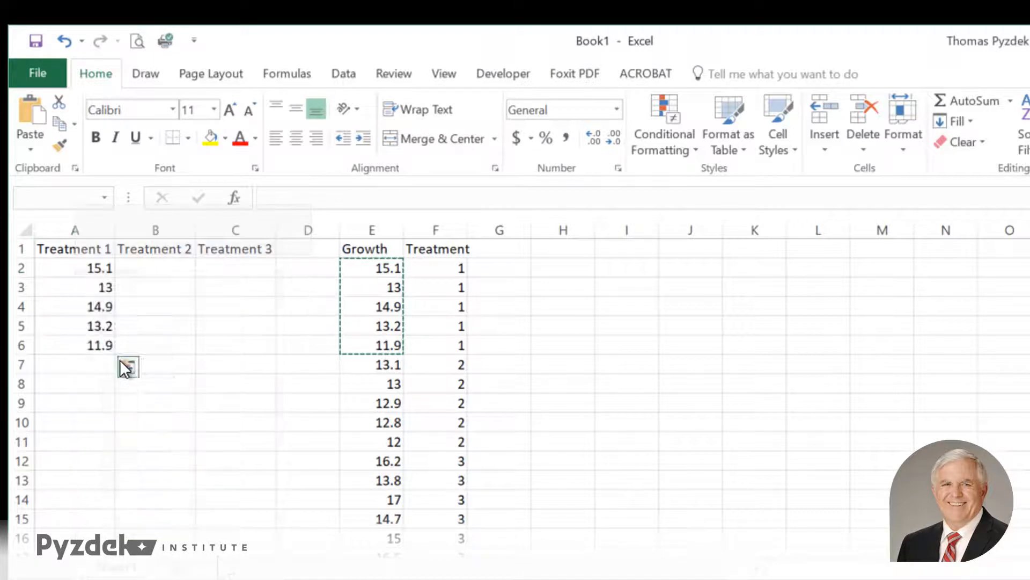
Copy the growth values of treatment 2 (E7:E11) into the Treatment 2 column starting at B2.
{"action": "left_click_drag", "start_coordinate": [384, 364], "coordinate": [380, 437]}
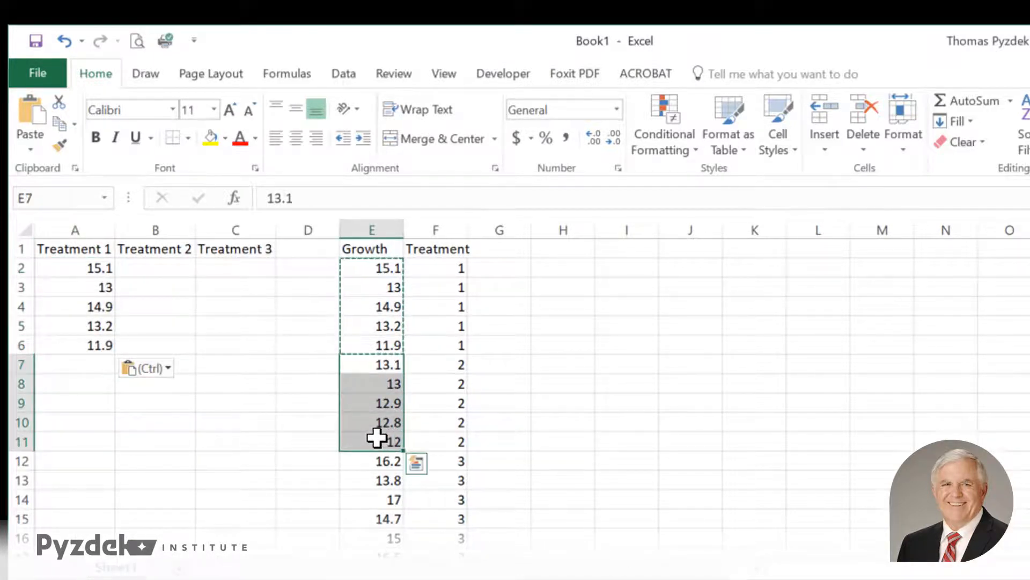
{"action": "right_click", "coordinate": [377, 440]}
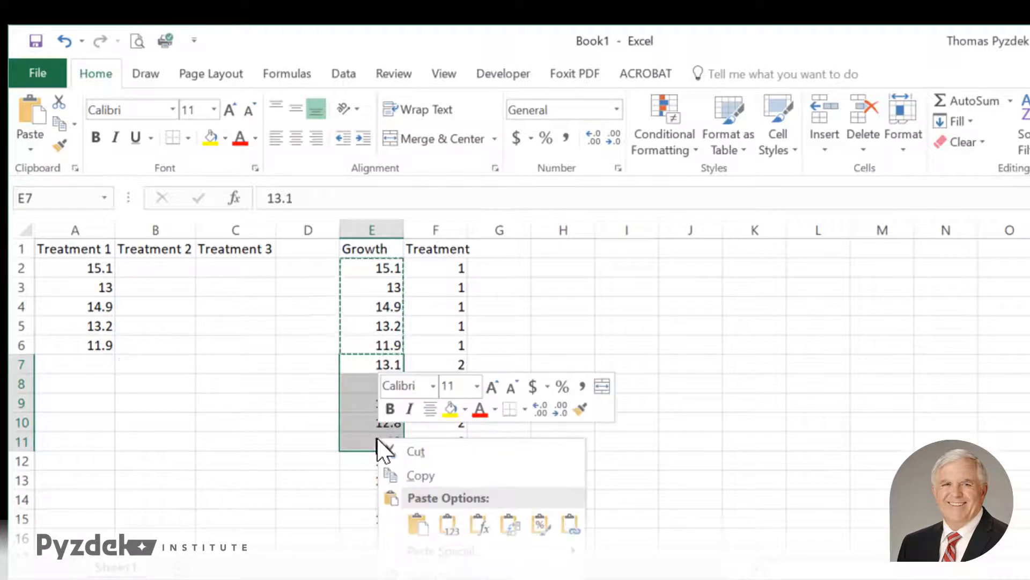
{"action": "left_click", "coordinate": [420, 476]}
{"action": "left_click", "coordinate": [140, 268]}
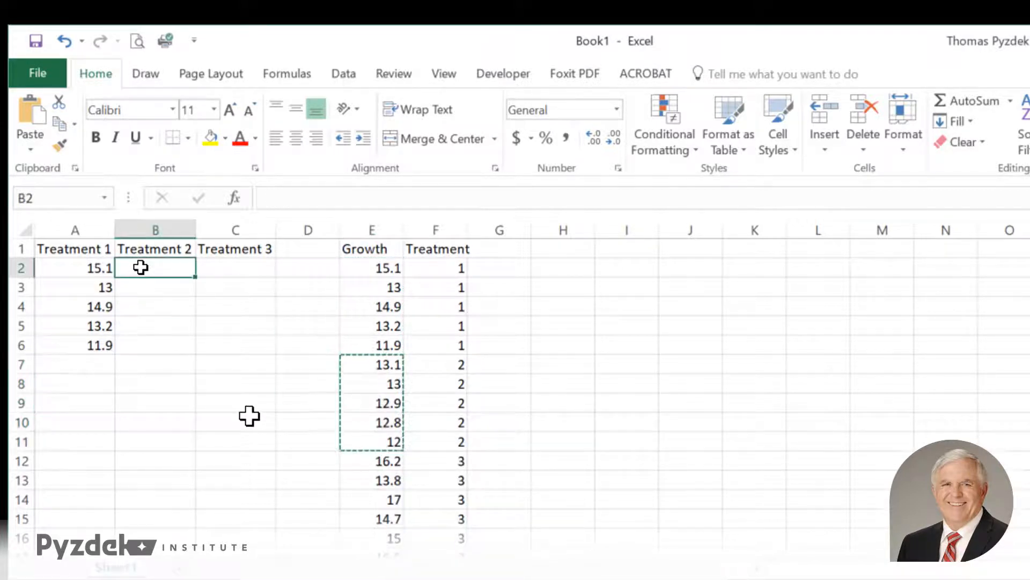
{"action": "right_click", "coordinate": [144, 268]}
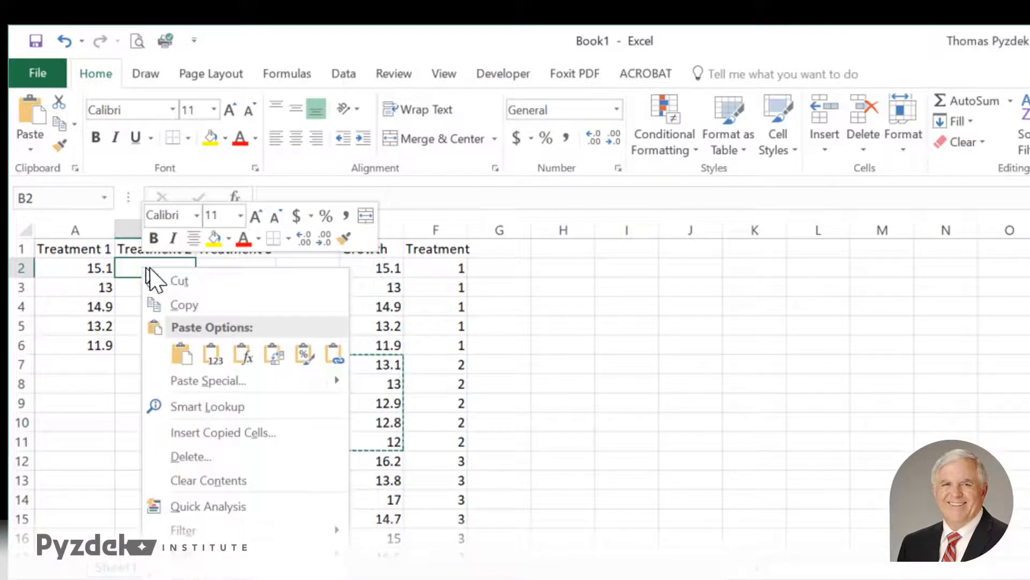
{"action": "left_click", "coordinate": [212, 354]}
Copy the growth values of treatment 3 (E12:E17) into the Treatment 3 column starting at C2.
{"action": "scroll", "coordinate": [382, 476], "scroll_direction": "down", "scroll_amount": 1}
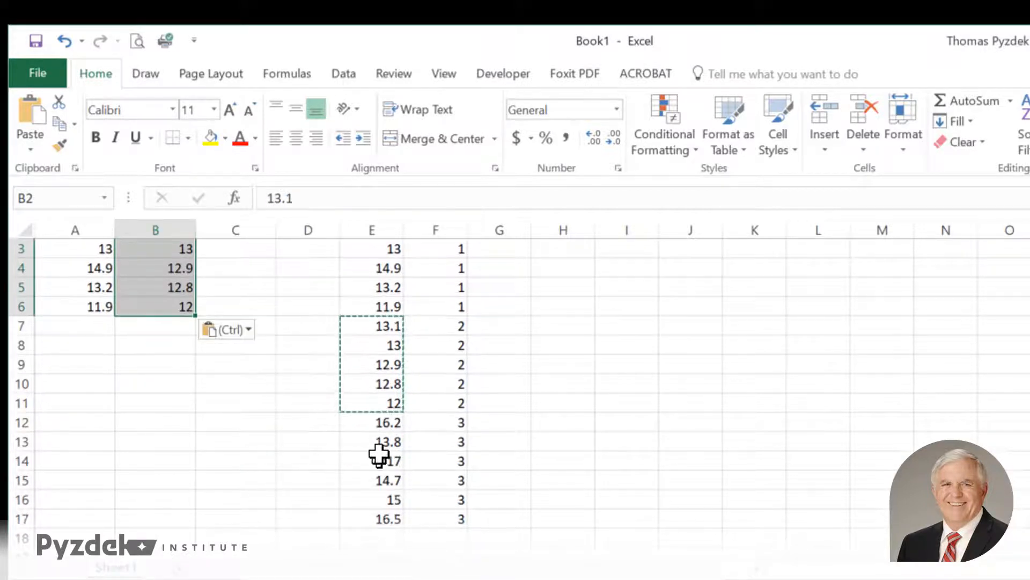
{"action": "left_click_drag", "start_coordinate": [383, 423], "coordinate": [378, 504]}
{"action": "right_click", "coordinate": [378, 504]}
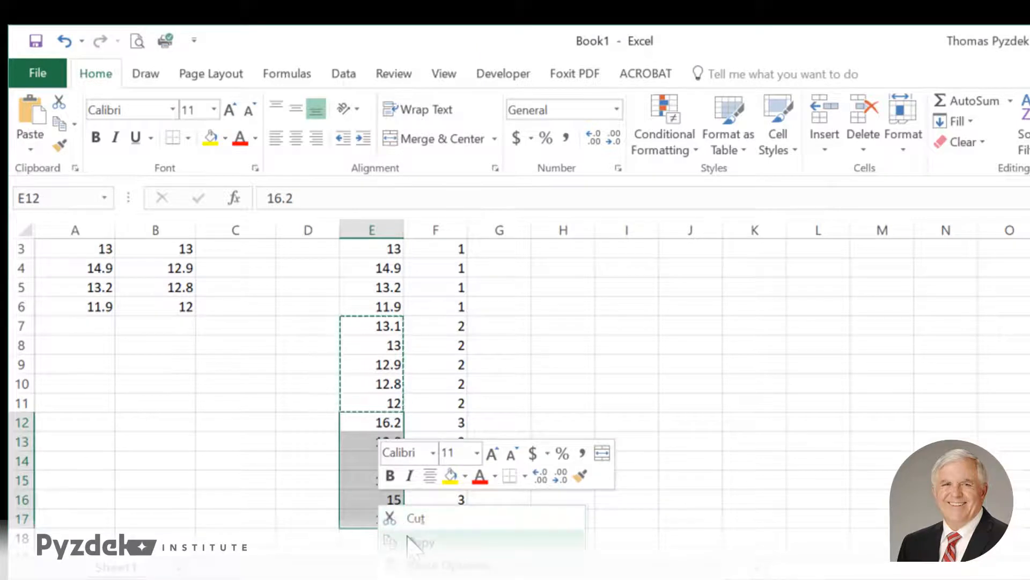
{"action": "left_click", "coordinate": [389, 516]}
{"action": "scroll", "coordinate": [341, 460], "scroll_direction": "up", "scroll_amount": 1}
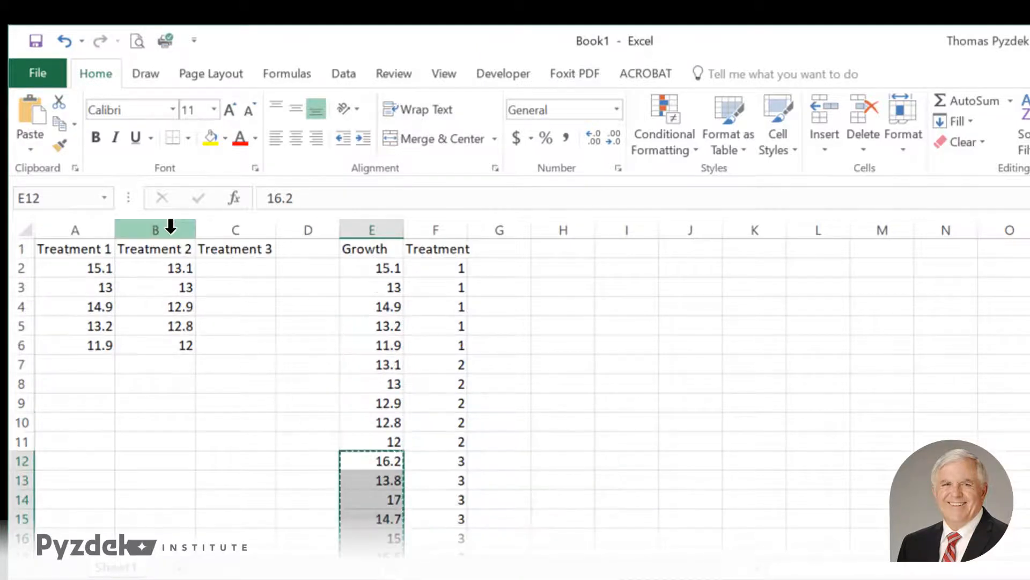
{"action": "left_click", "coordinate": [242, 268]}
{"action": "right_click", "coordinate": [242, 268]}
{"action": "left_click", "coordinate": [294, 356]}
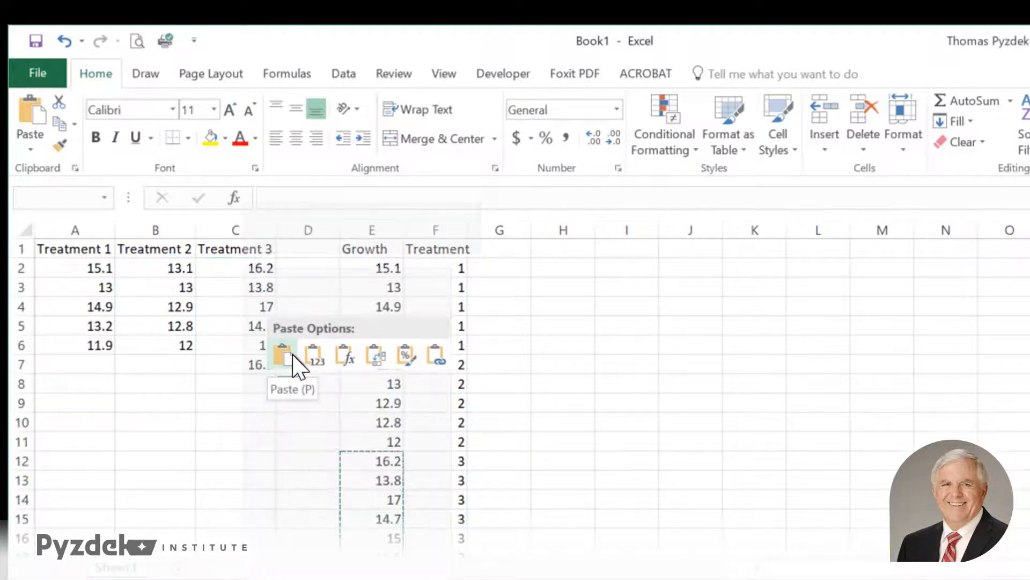
{"action": "left_click", "coordinate": [583, 359]}
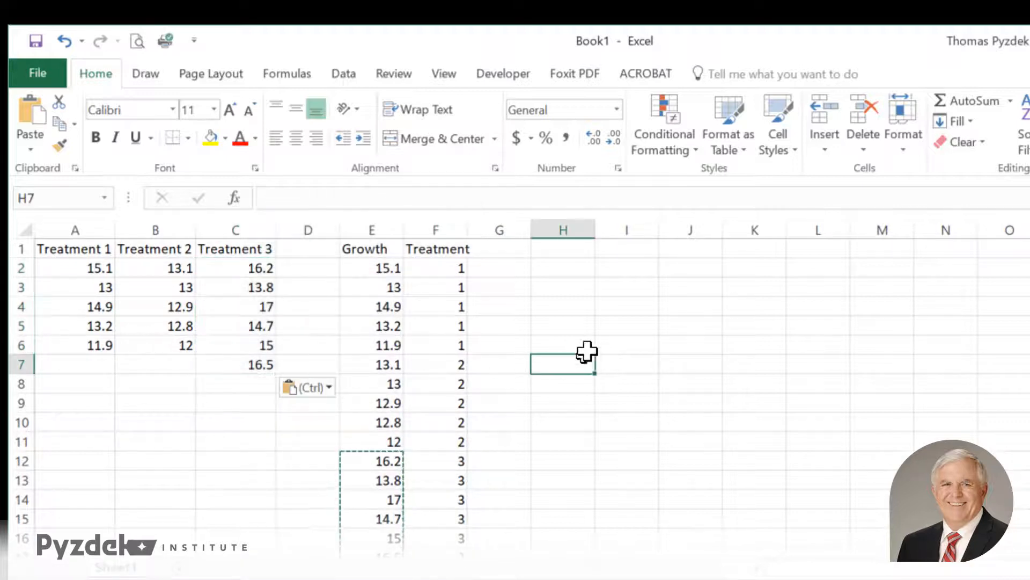
Start the Anova: Single Factor tool from the Data Analysis tools.
{"action": "left_click", "coordinate": [337, 76]}
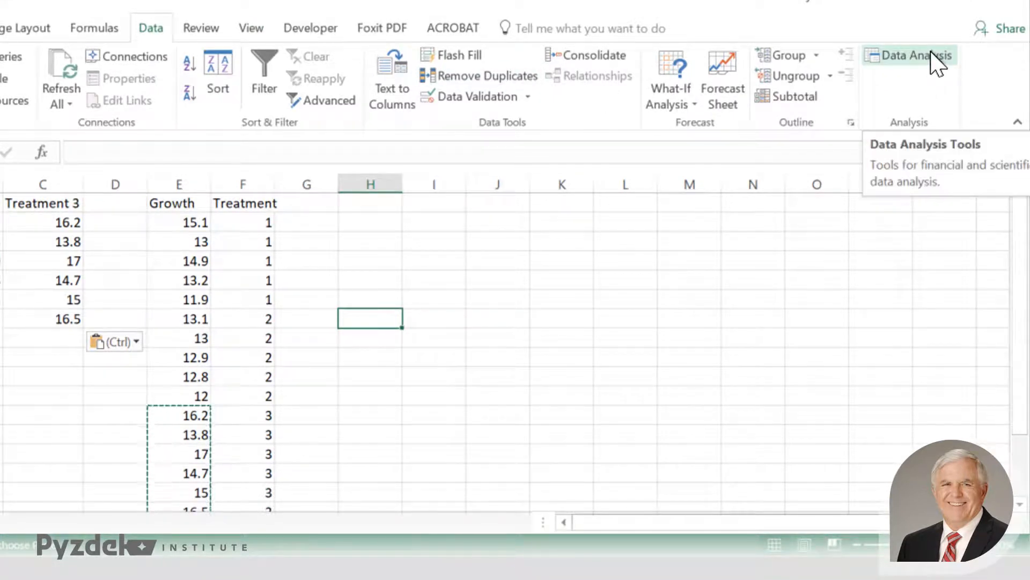
{"action": "left_click", "coordinate": [934, 55]}
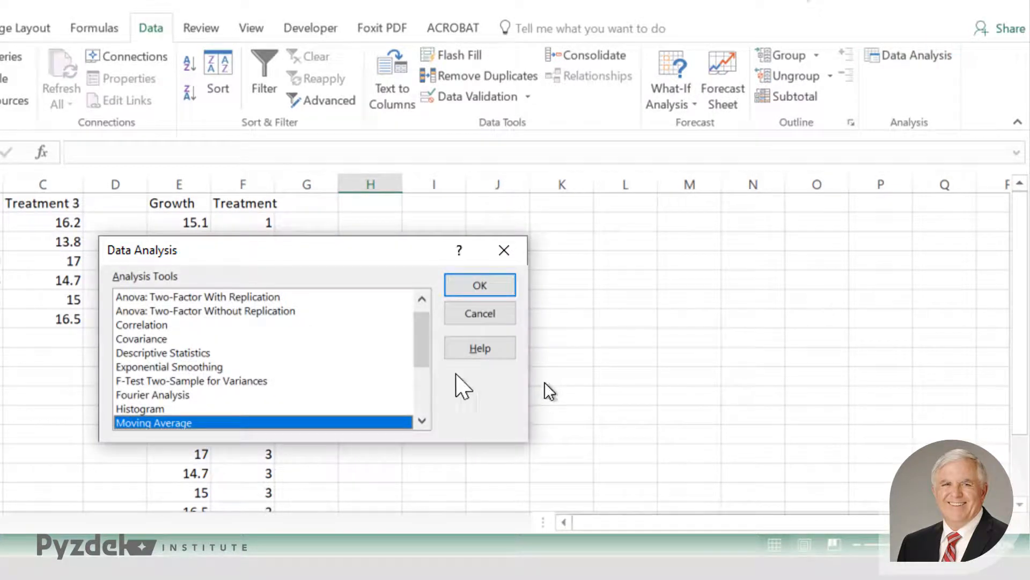
{"action": "left_click_drag", "start_coordinate": [418, 349], "coordinate": [419, 317]}
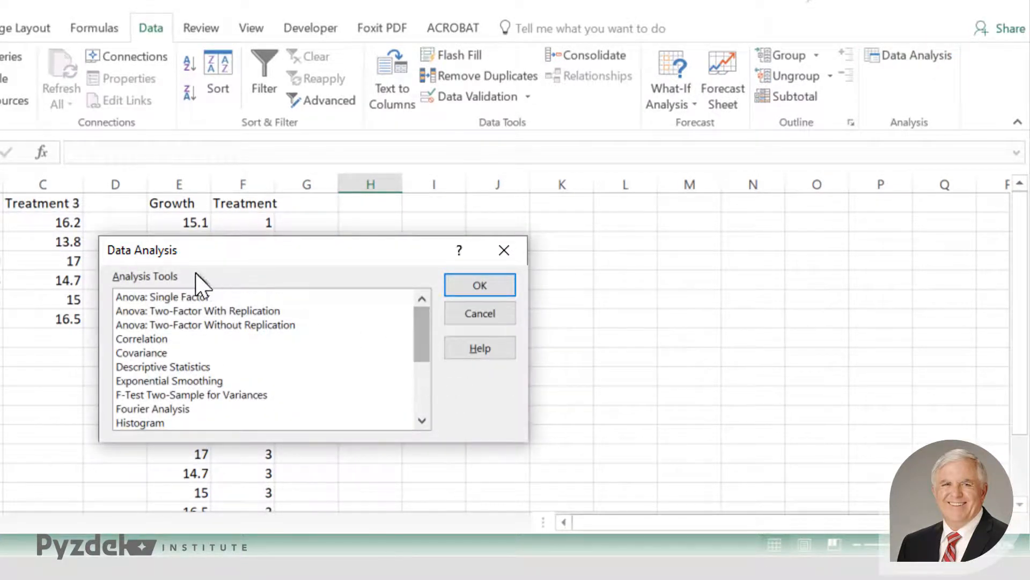
{"action": "left_click", "coordinate": [174, 297]}
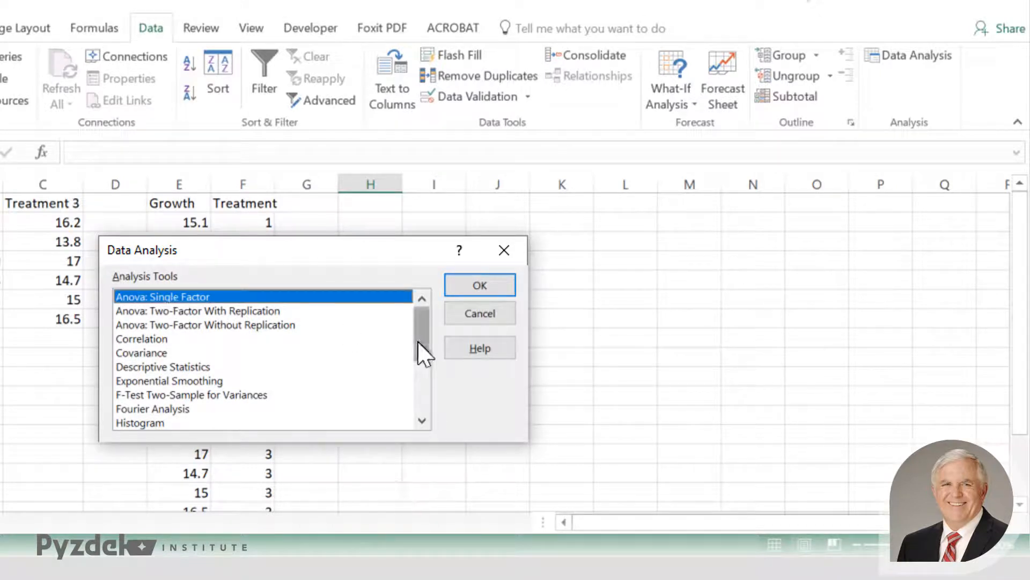
{"action": "left_click", "coordinate": [473, 284]}
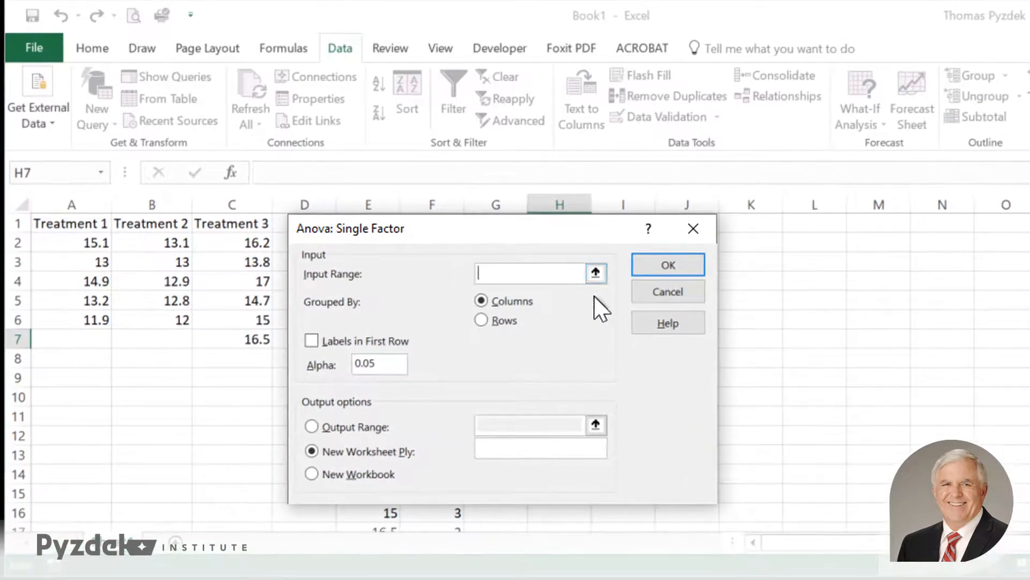
Run the single-factor ANOVA on A1:C7, grouped by columns with labels in the first row, outputting to a new worksheet named ANOVA.
{"action": "left_click", "coordinate": [596, 272]}
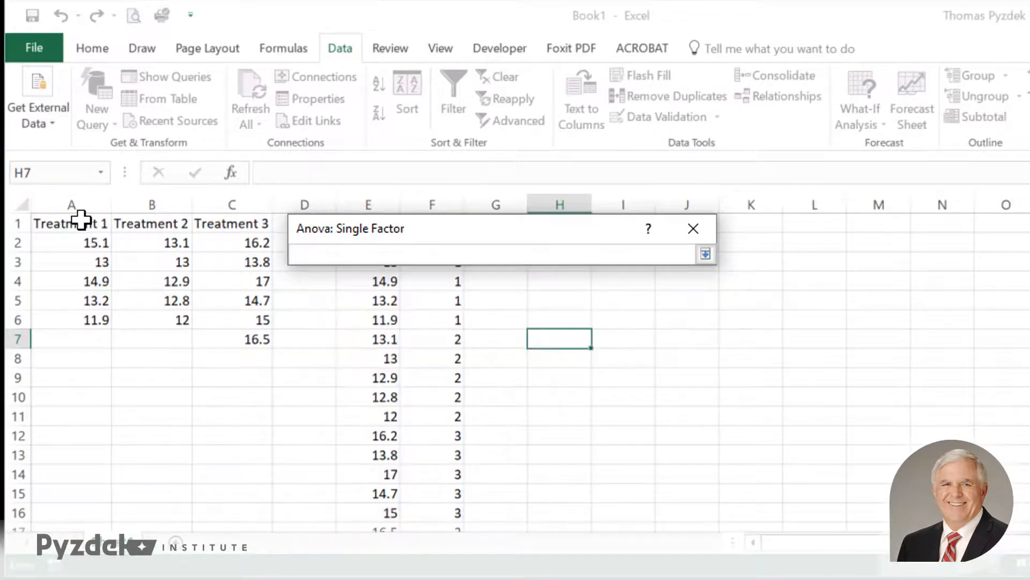
{"action": "left_click_drag", "start_coordinate": [81, 222], "coordinate": [233, 335]}
{"action": "left_click", "coordinate": [704, 254]}
{"action": "left_click", "coordinate": [310, 343]}
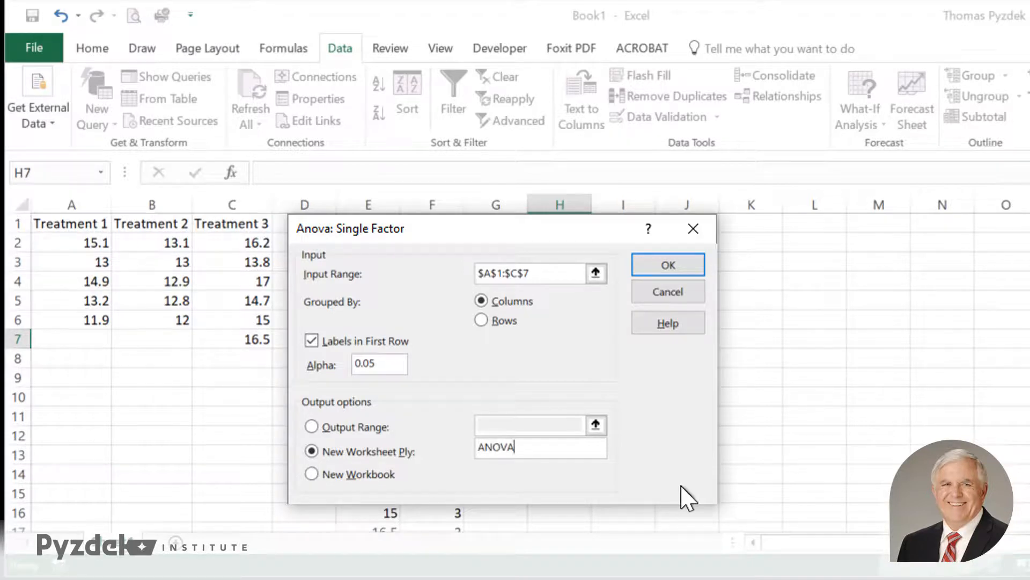
{"action": "left_click", "coordinate": [665, 264]}
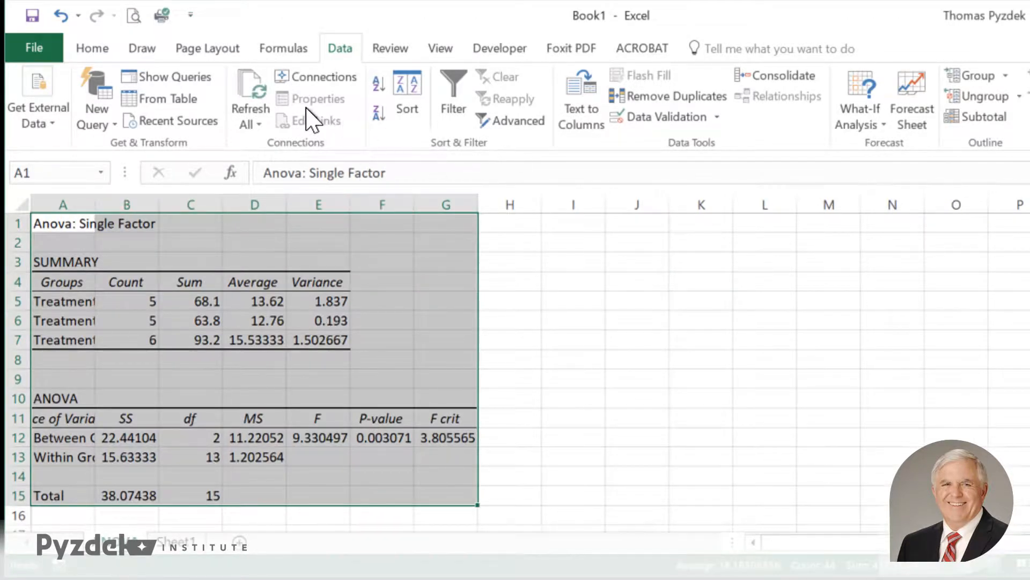
AutoFit the column widths of the ANOVA output table.
{"action": "left_click", "coordinate": [102, 50]}
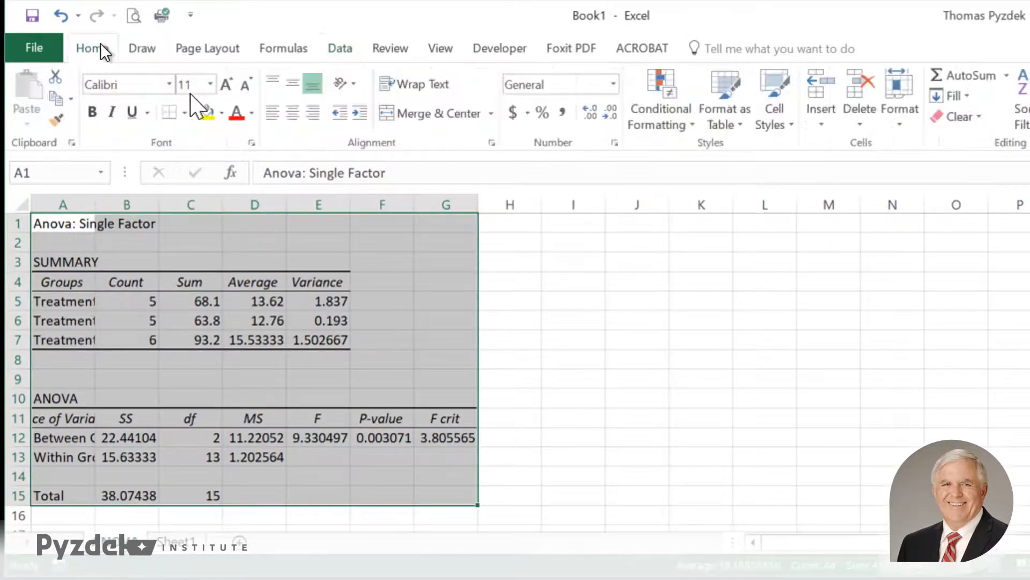
{"action": "left_click", "coordinate": [901, 112]}
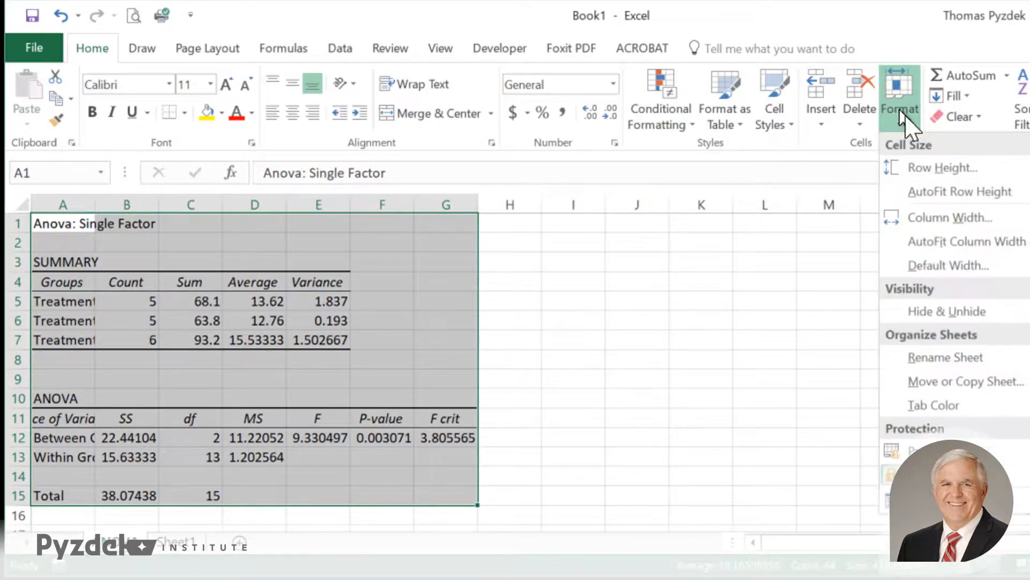
{"action": "left_click", "coordinate": [937, 242]}
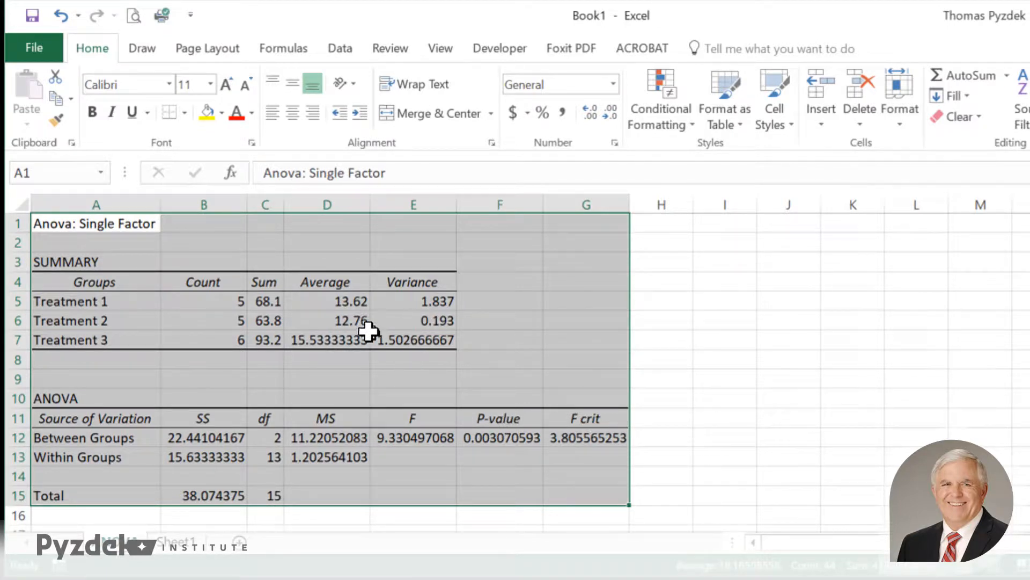
Examine the averages of Treatment 2 and Treatment 3 and the between-groups P-value in the ANOVA results.
{"action": "left_click", "coordinate": [313, 322]}
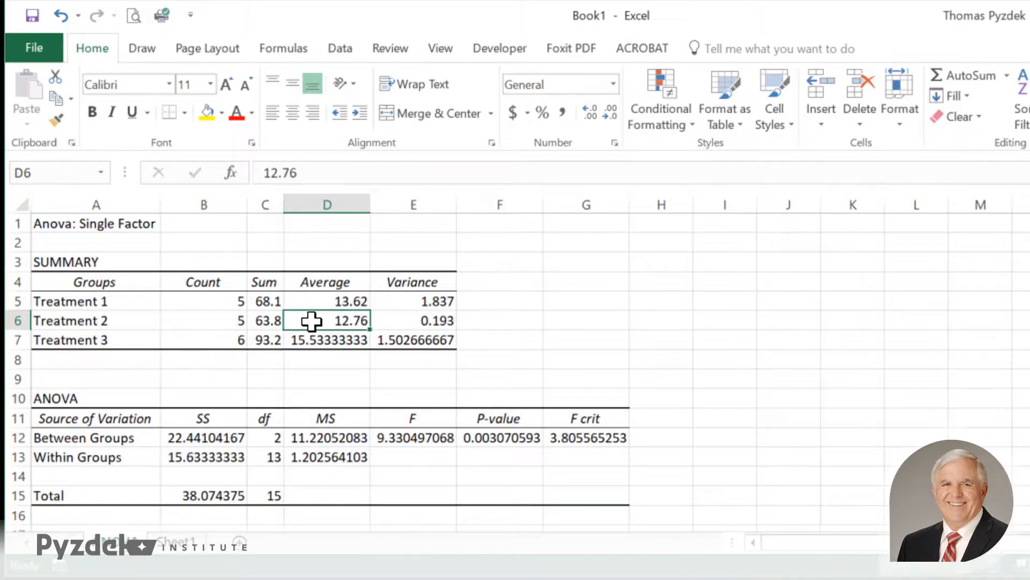
{"action": "left_click", "coordinate": [313, 339]}
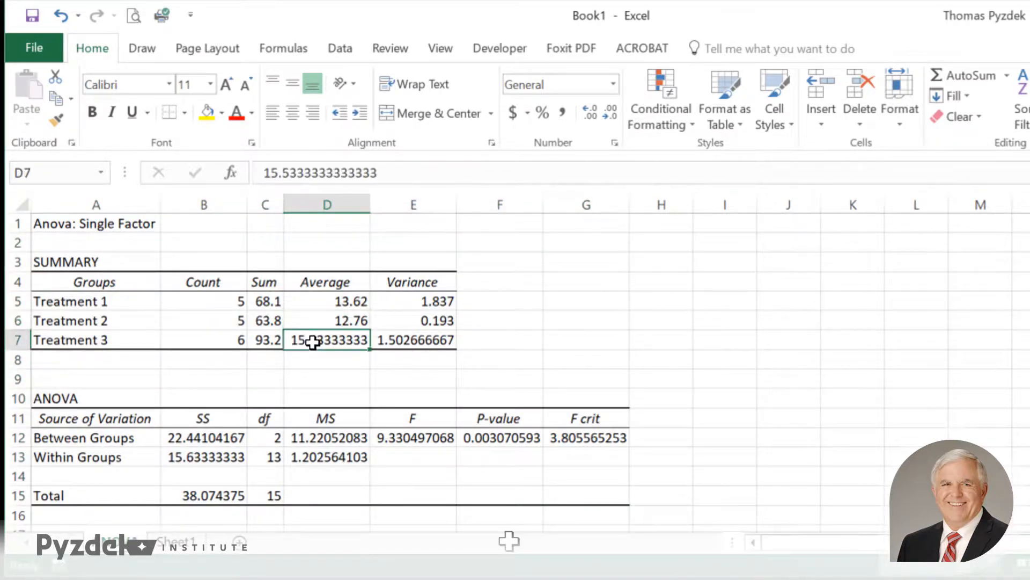
{"action": "left_click", "coordinate": [490, 438]}
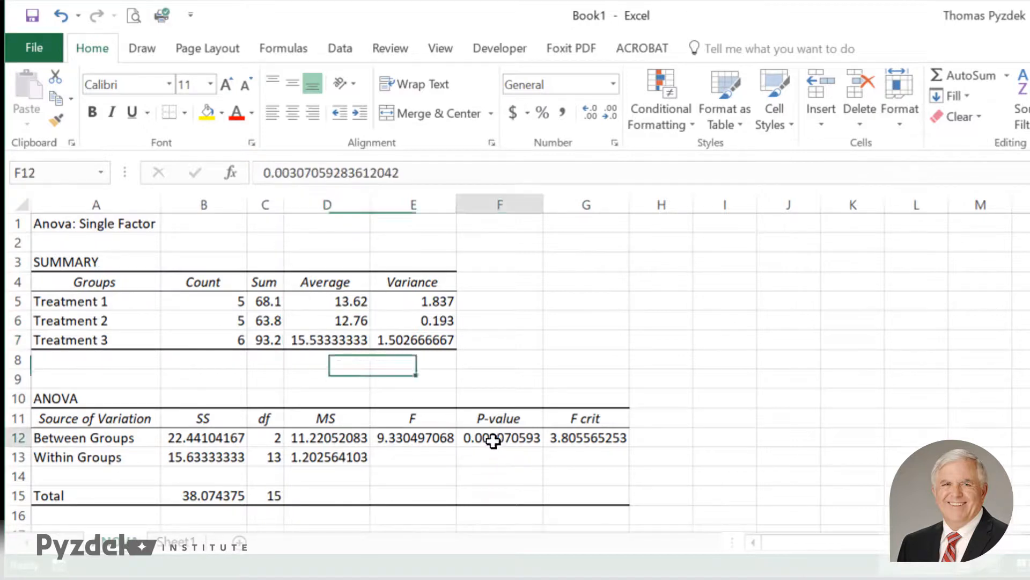